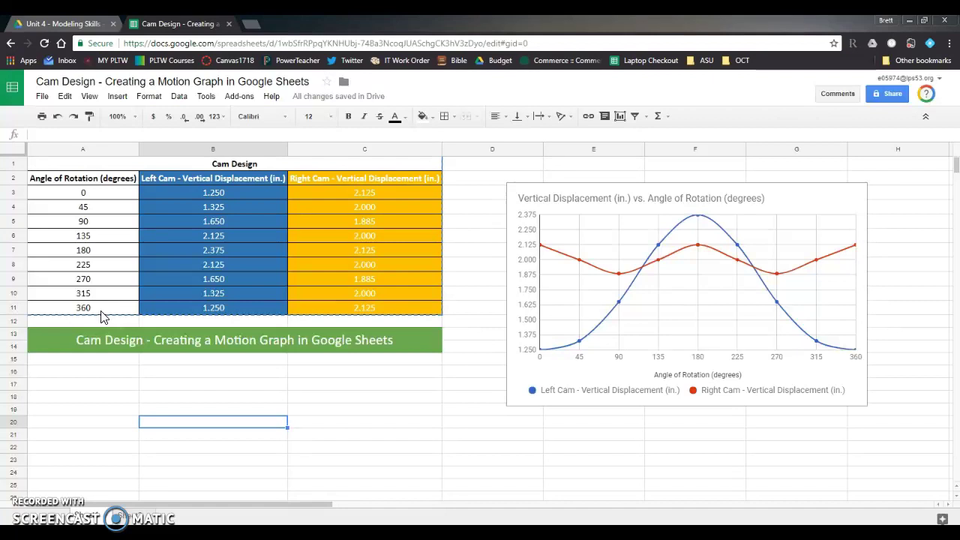
- Copy the Cam Design table in A1:C11 into the blank second sheet, starting at cell A1
{"action": "left_click_drag", "start_coordinate": [147, 165], "coordinate": [153, 309]}
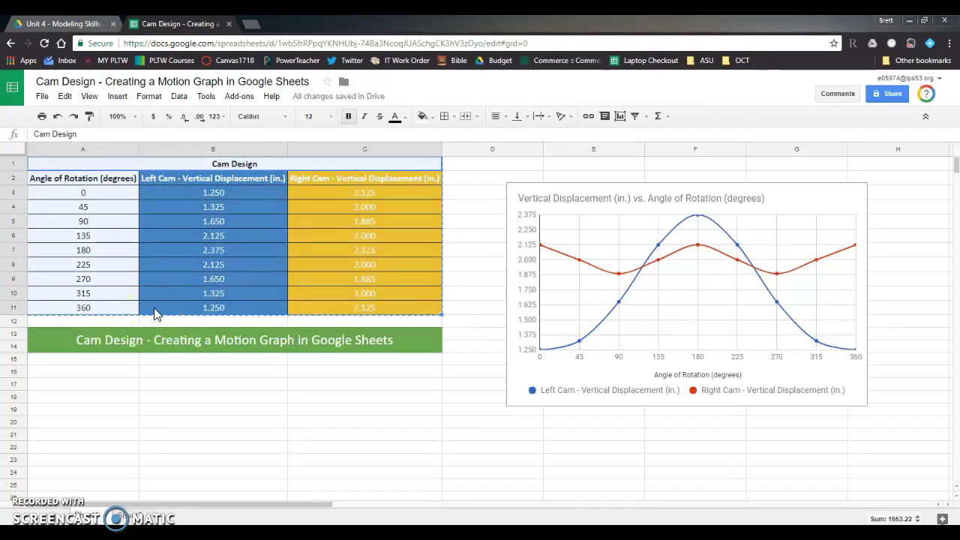
{"action": "left_click", "coordinate": [131, 516]}
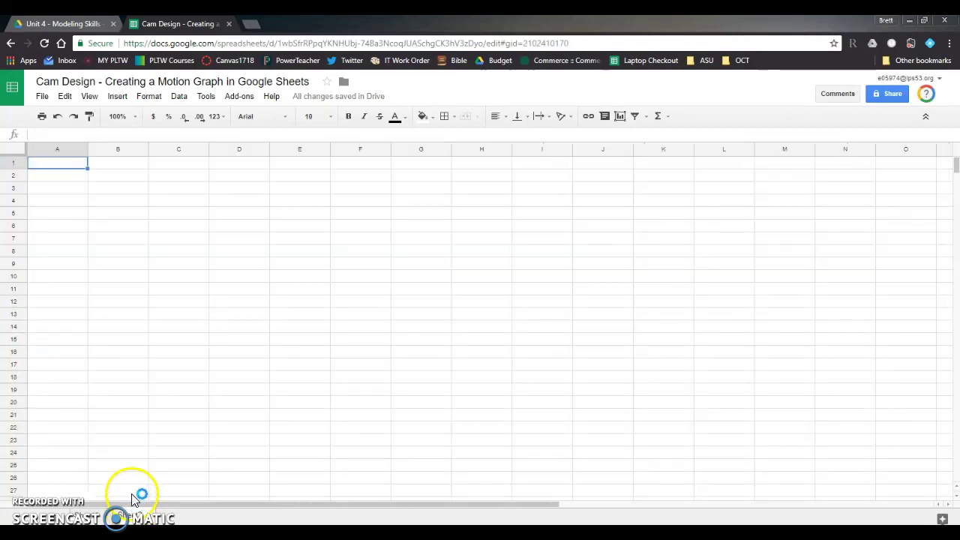
{"action": "key", "text": "ctrl+v"}
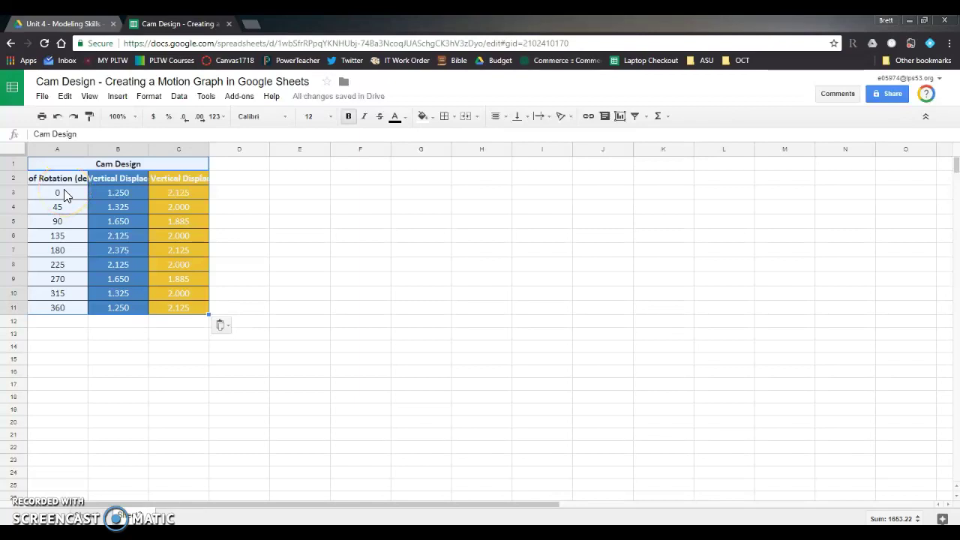
- Auto-fit the column widths across the whole sheet so the pasted table's headings fit
{"action": "left_click", "coordinate": [15, 148]}
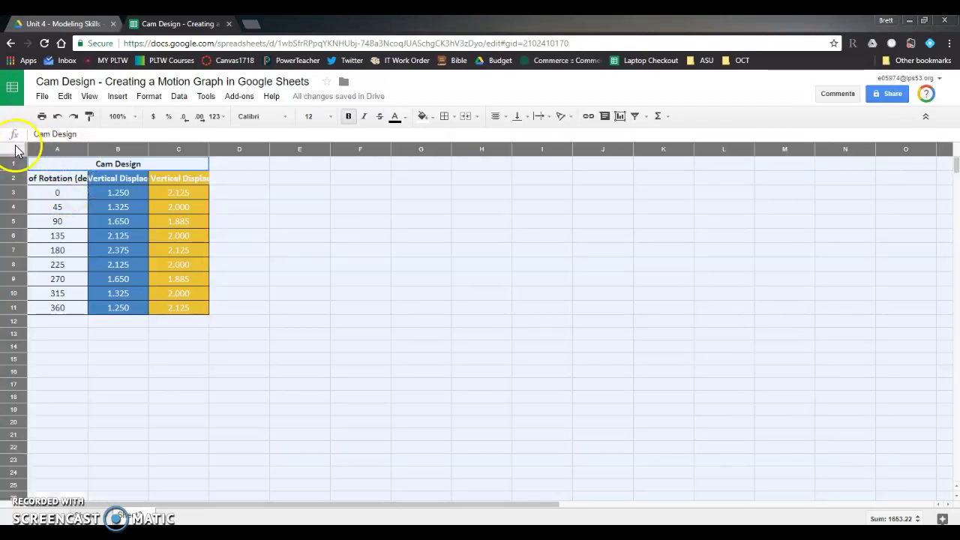
{"action": "double_click", "coordinate": [87, 148]}
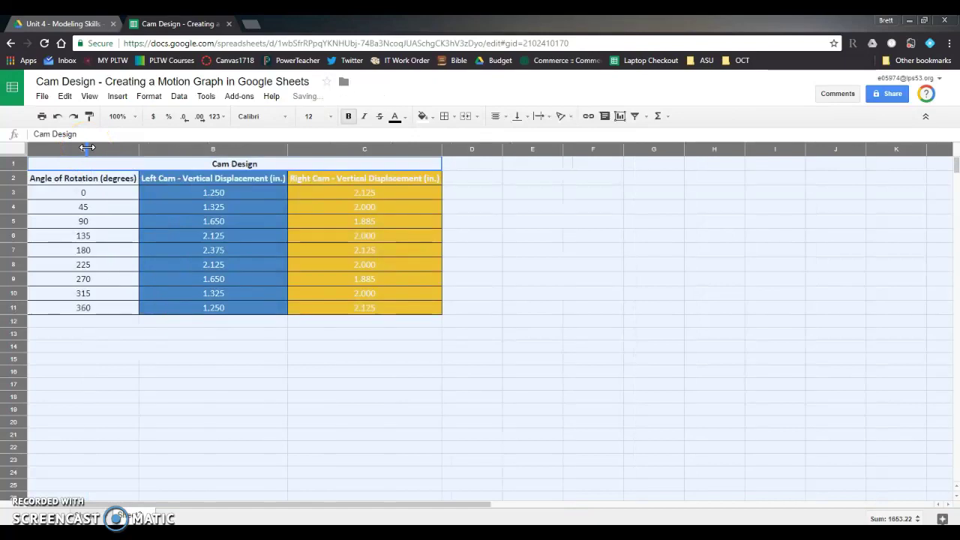
{"action": "left_click", "coordinate": [199, 360]}
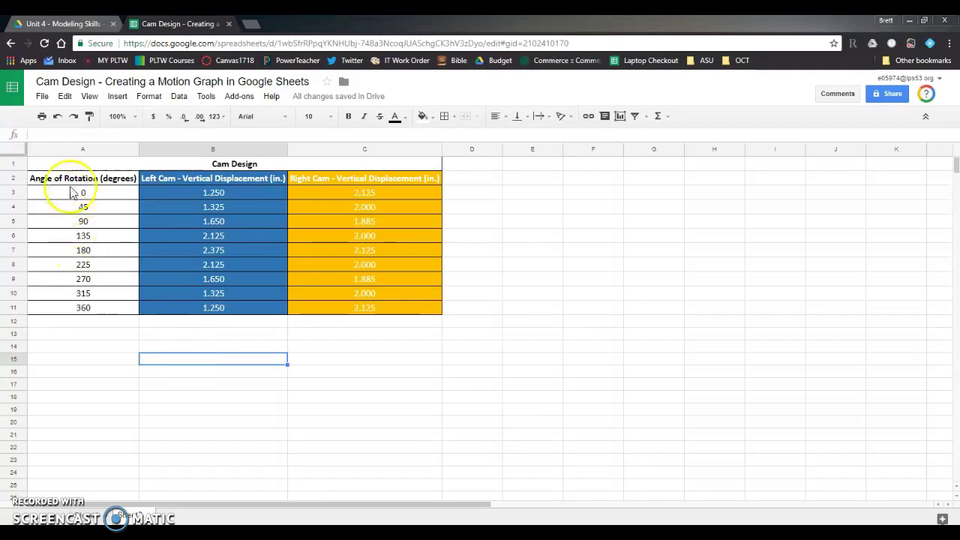
- Insert a smooth line chart from the headings and data in A2:C11
{"action": "left_click_drag", "start_coordinate": [75, 178], "coordinate": [343, 313]}
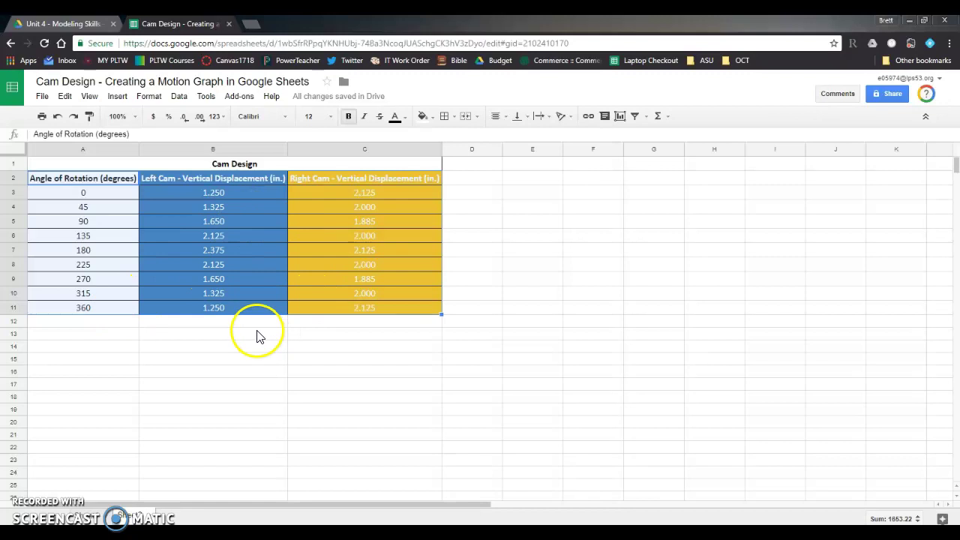
{"action": "left_click", "coordinate": [115, 97]}
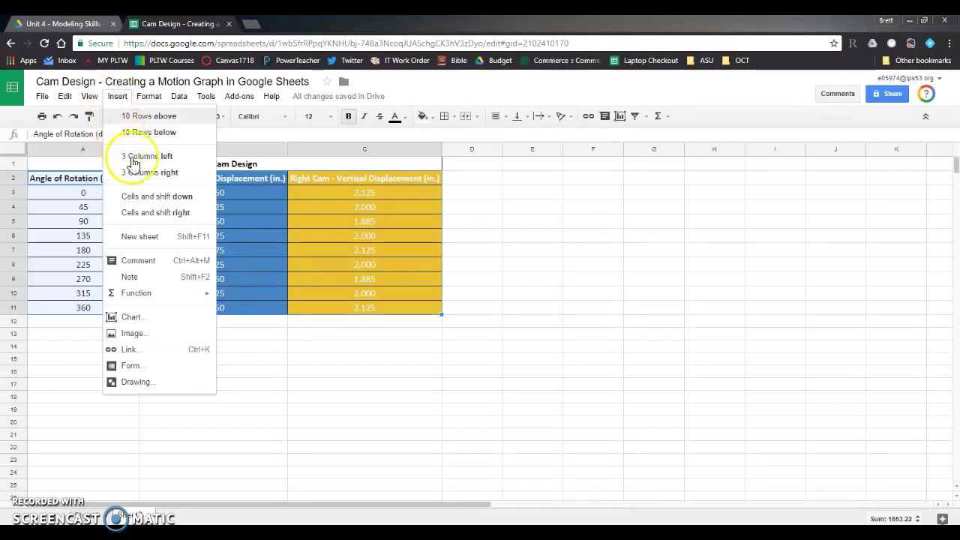
{"action": "left_click", "coordinate": [174, 319]}
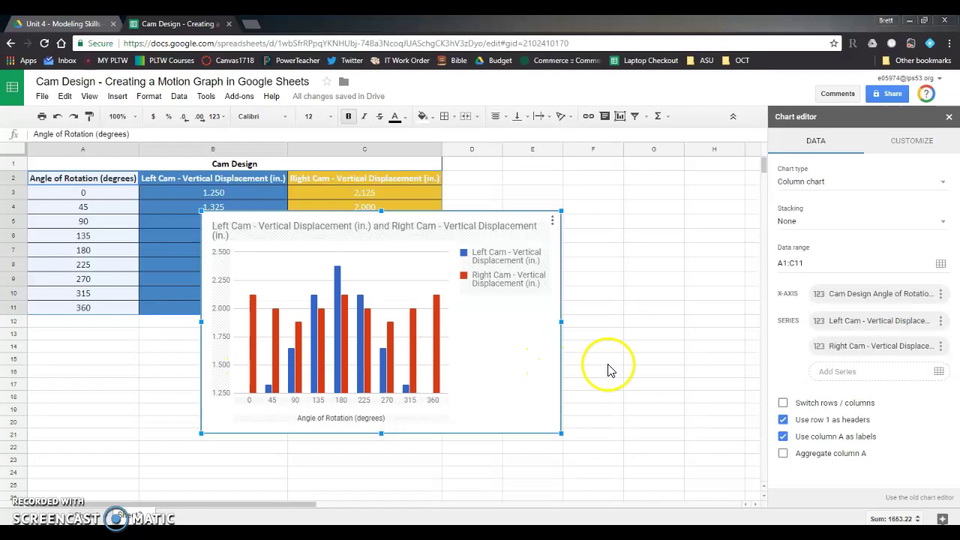
{"action": "left_click", "coordinate": [801, 182]}
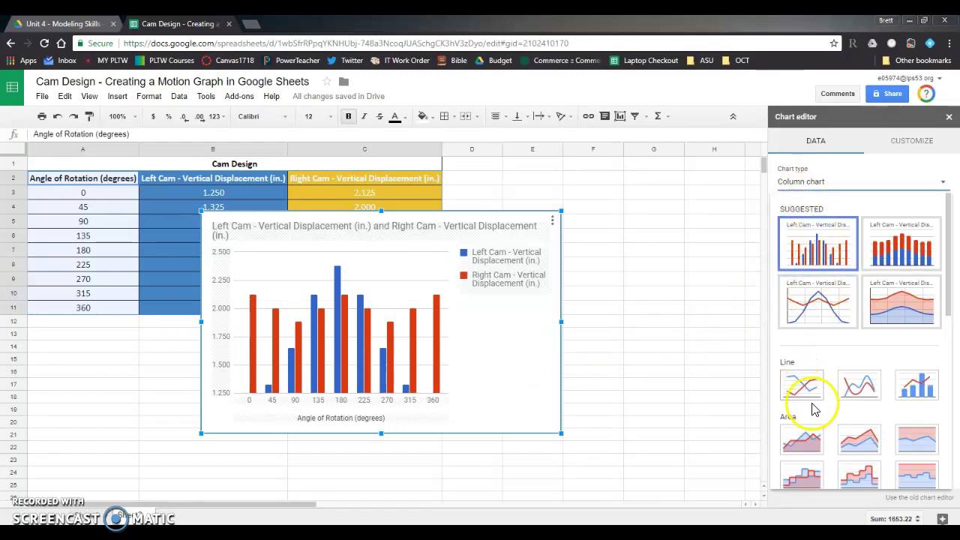
{"action": "left_click", "coordinate": [865, 393]}
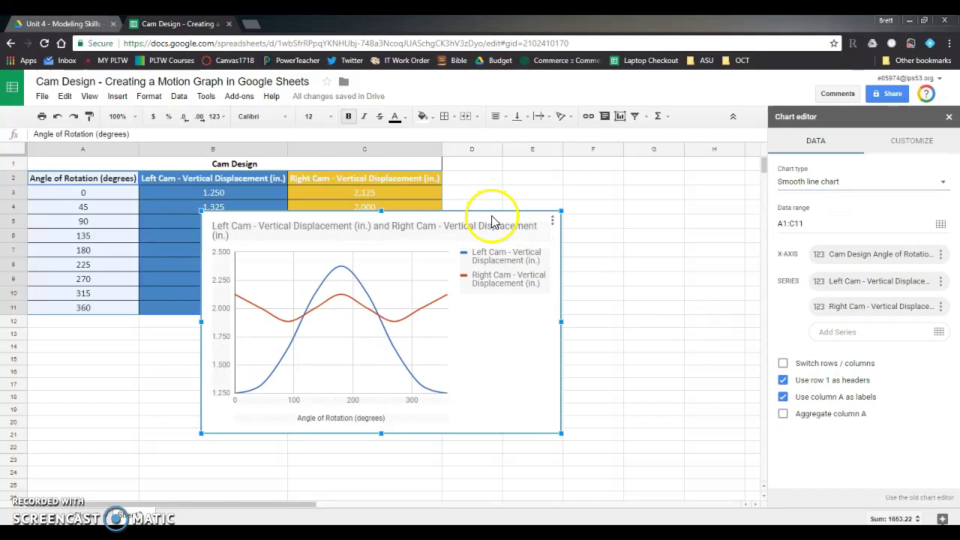
- Move the chart toward the sheet's empty columns and enlarge it from its upper-right and lower-left corners
{"action": "left_click_drag", "start_coordinate": [494, 217], "coordinate": [605, 216]}
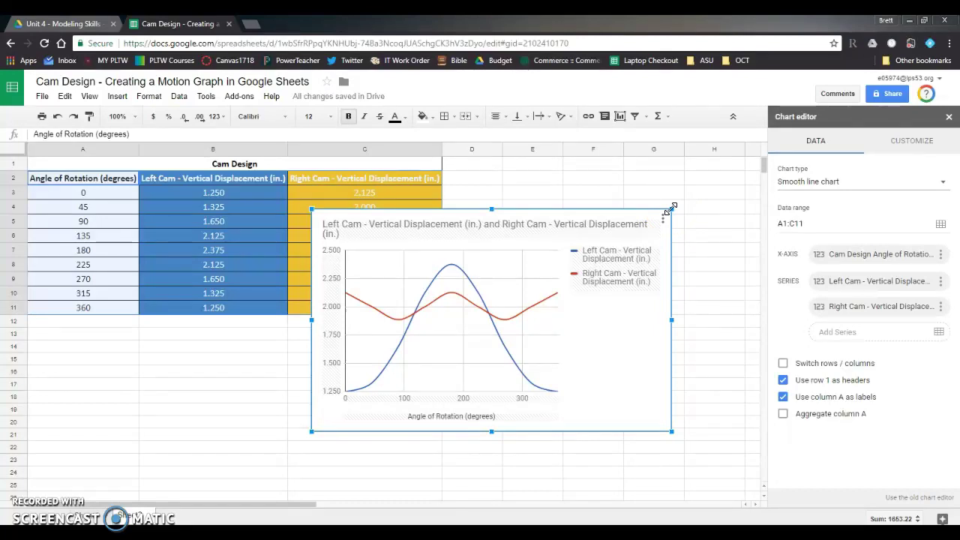
{"action": "left_click_drag", "start_coordinate": [672, 207], "coordinate": [739, 167]}
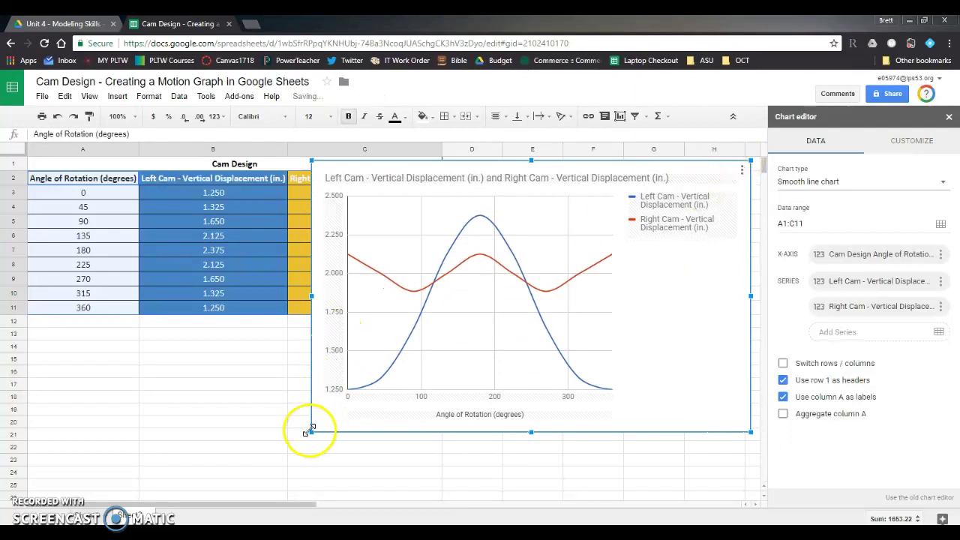
{"action": "left_click_drag", "start_coordinate": [312, 432], "coordinate": [222, 480]}
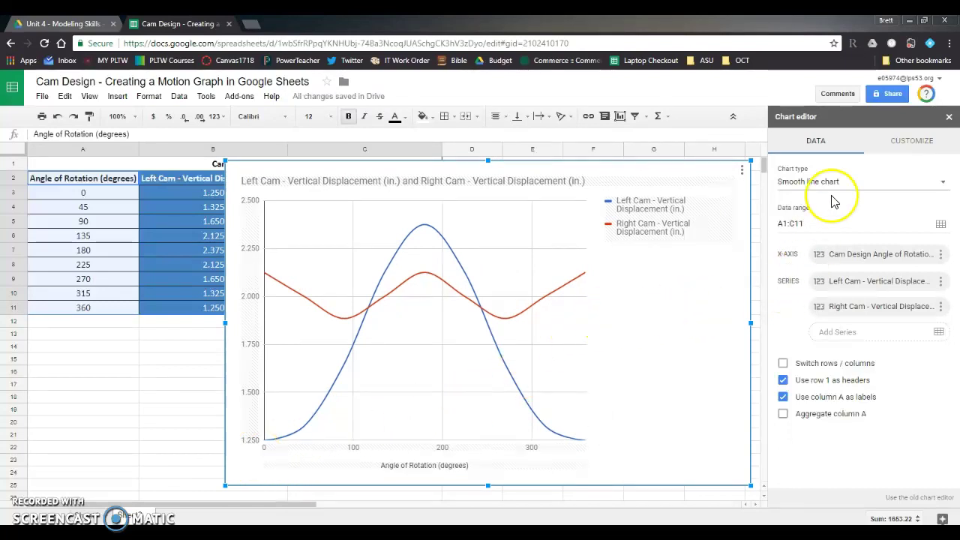
- Remove "Left Cam -" from the beginning of the chart title
{"action": "left_click", "coordinate": [913, 144]}
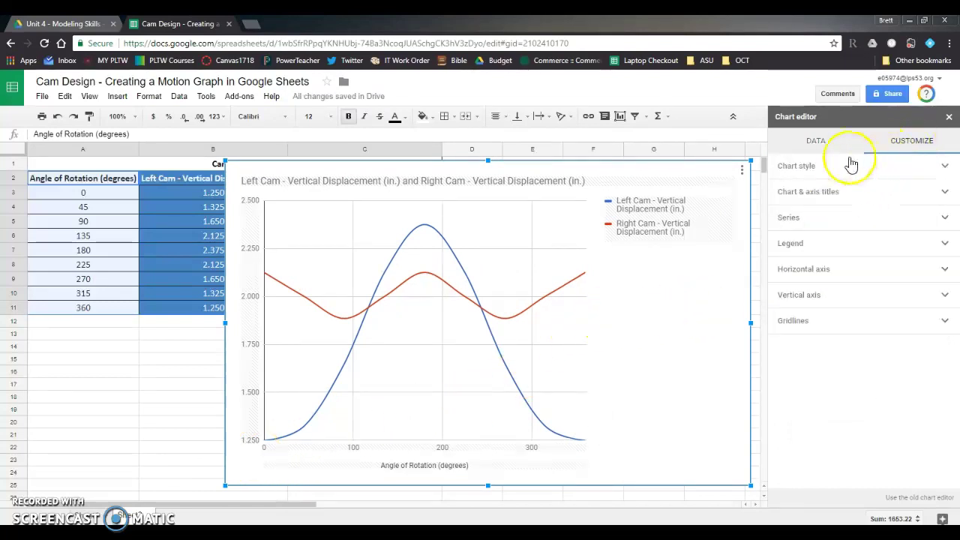
{"action": "left_click", "coordinate": [823, 169]}
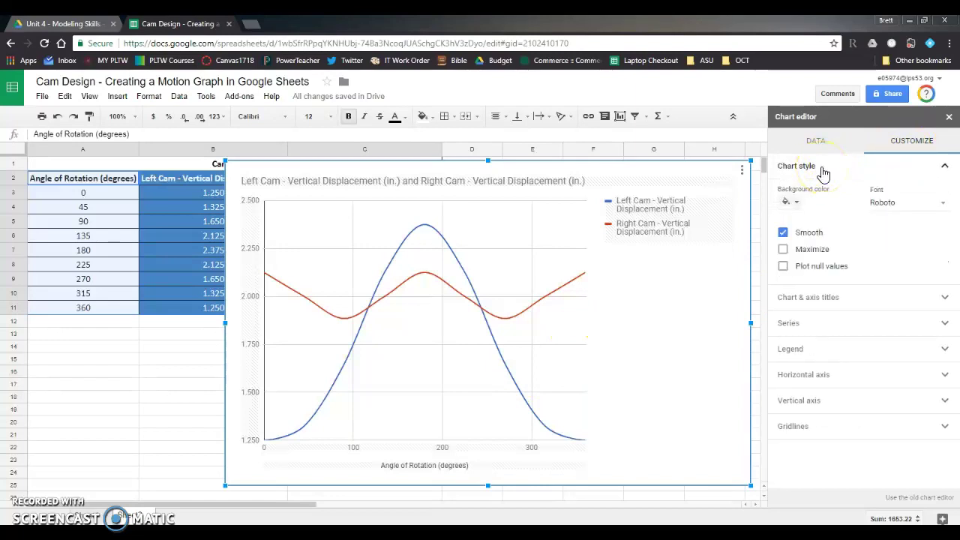
{"action": "left_click", "coordinate": [823, 171]}
{"action": "left_click", "coordinate": [823, 192]}
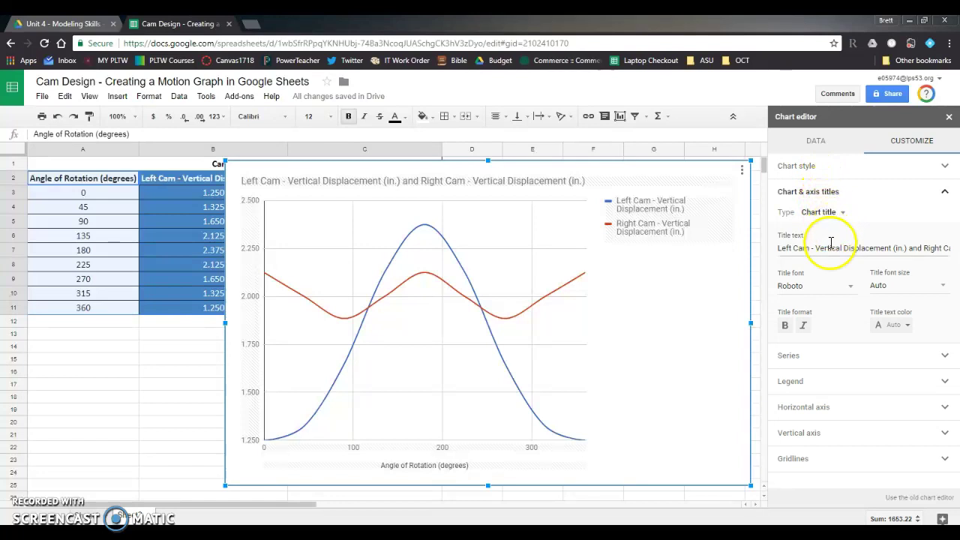
{"action": "left_click_drag", "start_coordinate": [815, 248], "coordinate": [778, 247]}
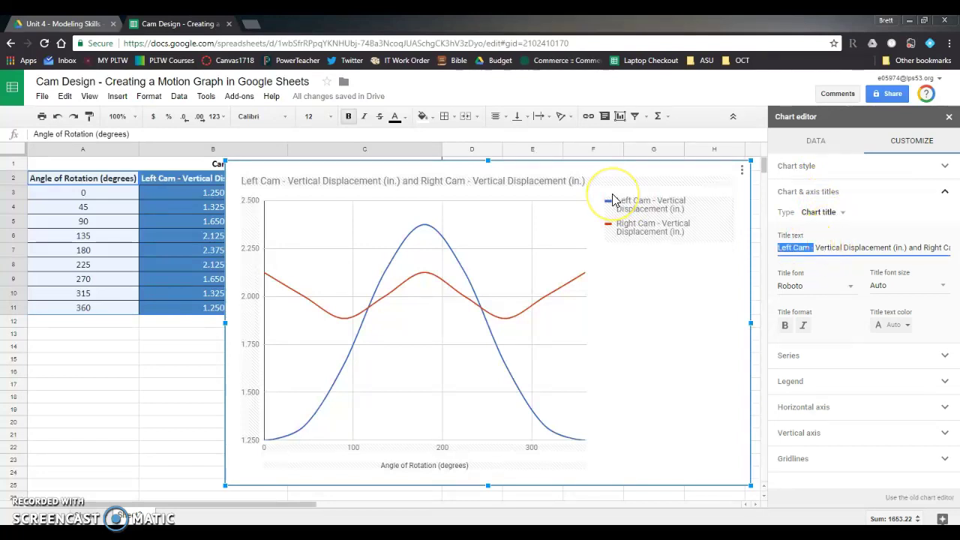
{"action": "key", "text": "BackSpace"}
- Replace the rest of the chart title after "Vertical Displacement (in.)" with "vs. Angle of Rotation (degrees)"
{"action": "key", "text": "ctrl+Right"}
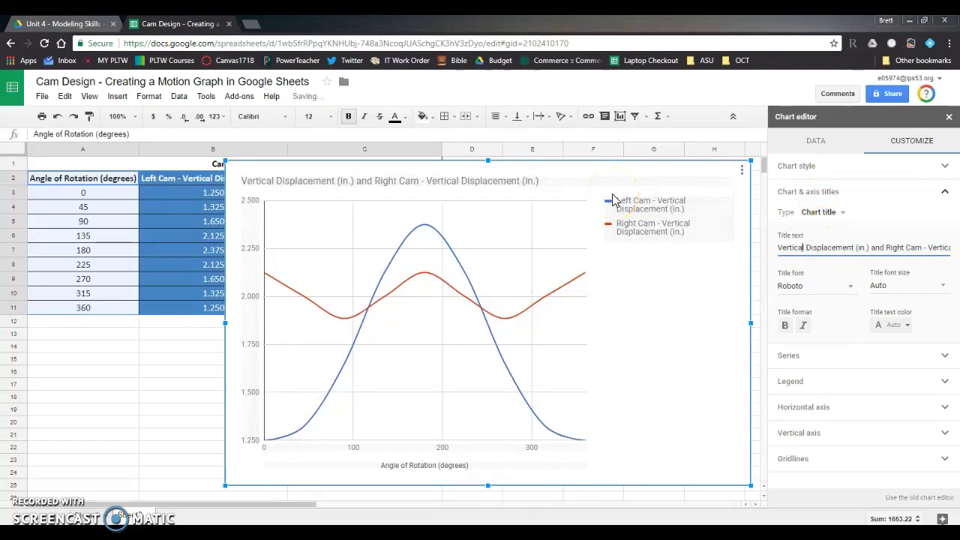
{"action": "key", "text": "ctrl+Right"}
{"action": "key", "text": "ctrl+Right"}
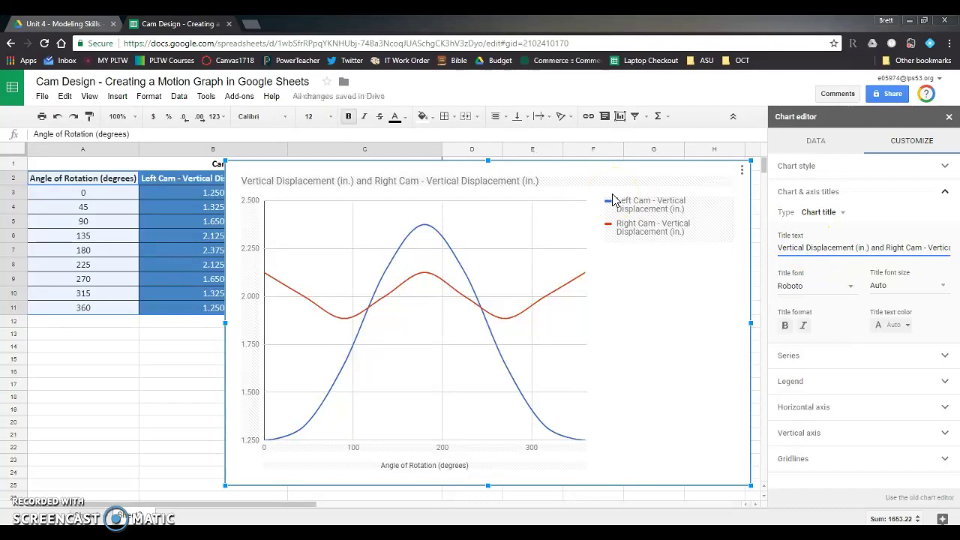
{"action": "type", "text": "vs. Ane"}
{"action": "key", "text": "BackSpace"}
{"action": "type", "text": "gle of Rotation"}
{"action": "key", "text": "Delete"}
{"action": "key", "text": "Delete"}
{"action": "key", "text": "Delete"}
{"action": "key", "text": "Delete"}
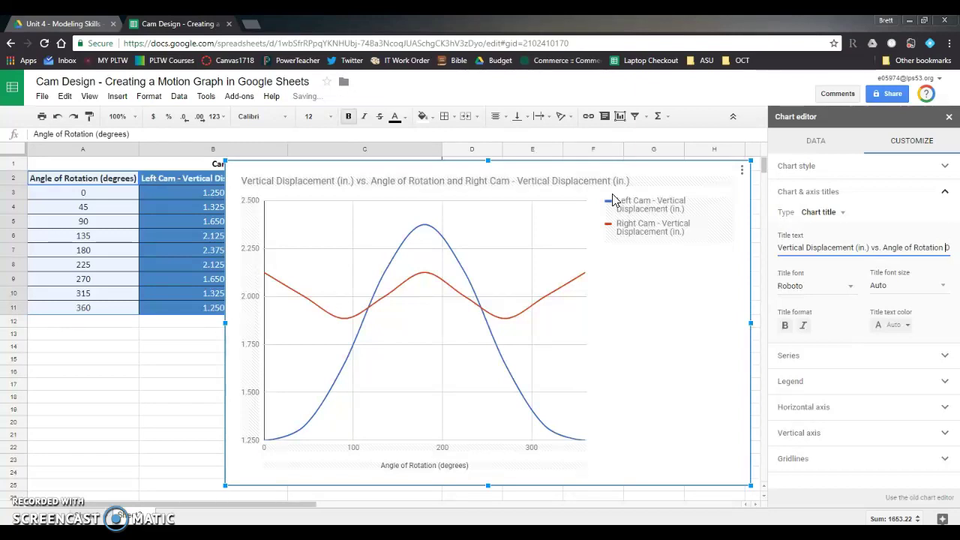
{"action": "type", "text": "(degrees)"}
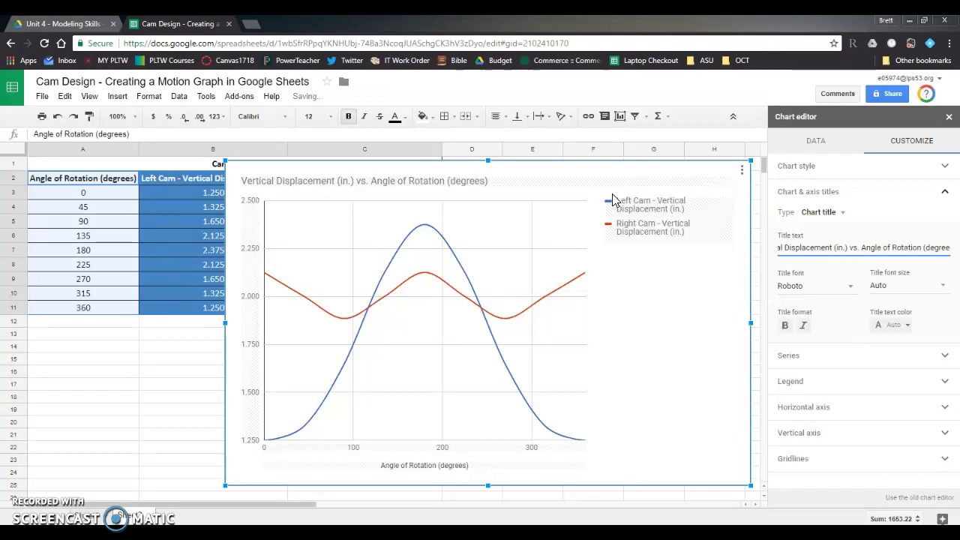
{"action": "type", "text": "s)"}
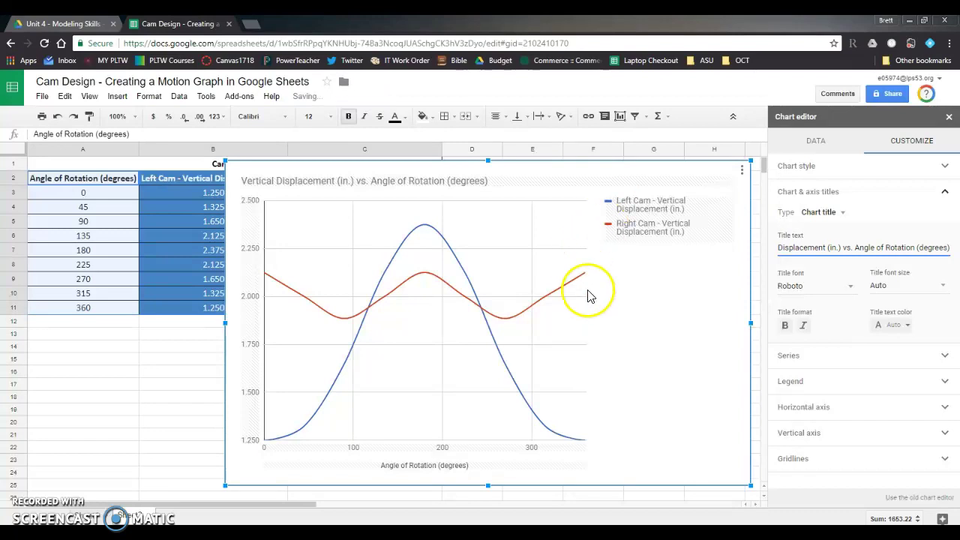
- Set the point size of all chart series to 4px
{"action": "left_click", "coordinate": [787, 386]}
{"action": "left_click", "coordinate": [800, 366]}
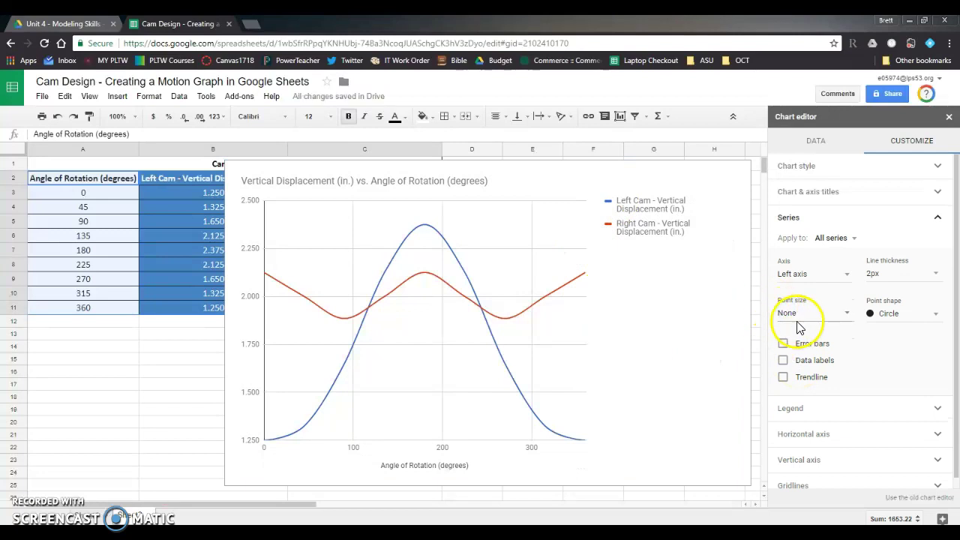
{"action": "left_click", "coordinate": [846, 315]}
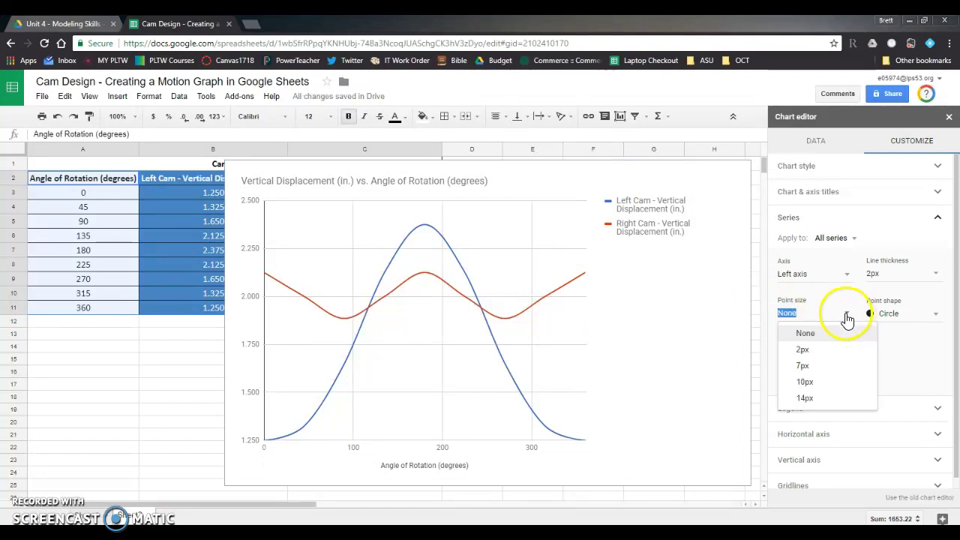
{"action": "left_click", "coordinate": [808, 351]}
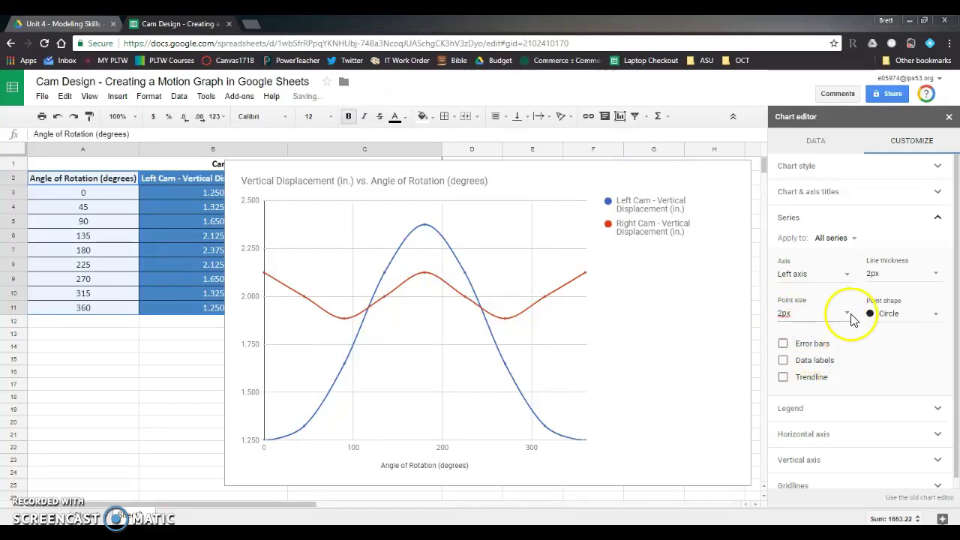
{"action": "left_click", "coordinate": [847, 315]}
{"action": "left_click", "coordinate": [821, 367]}
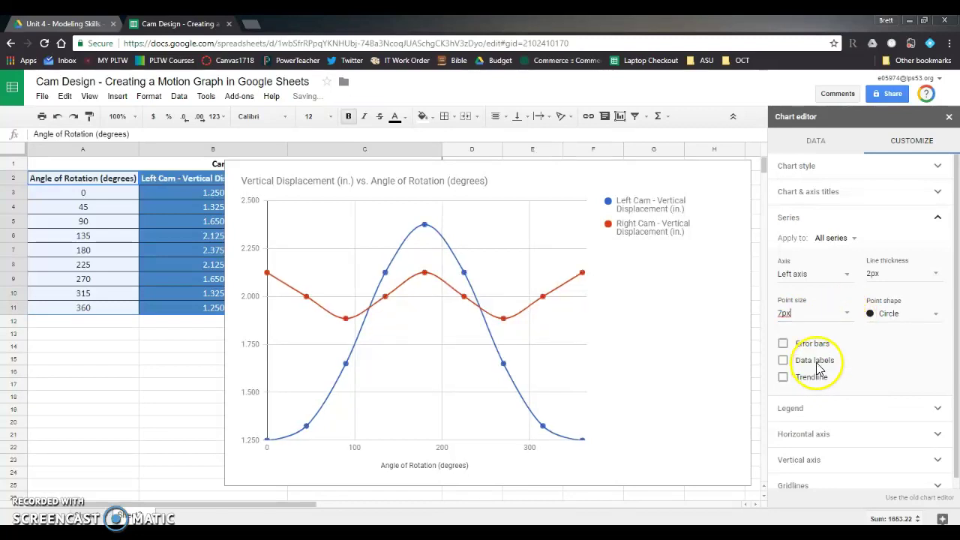
{"action": "type", "text": "4"}
{"action": "key", "text": "Return"}
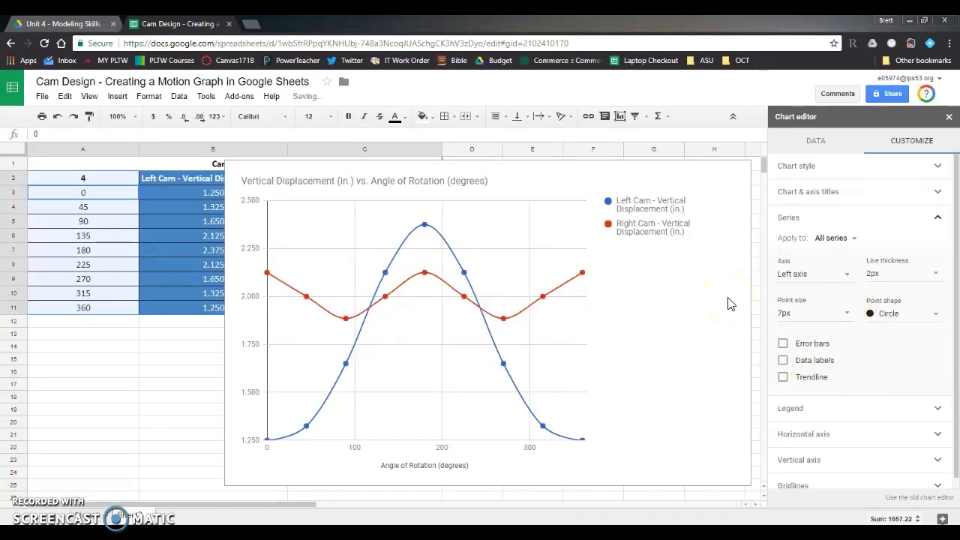
{"action": "left_click", "coordinate": [784, 313]}
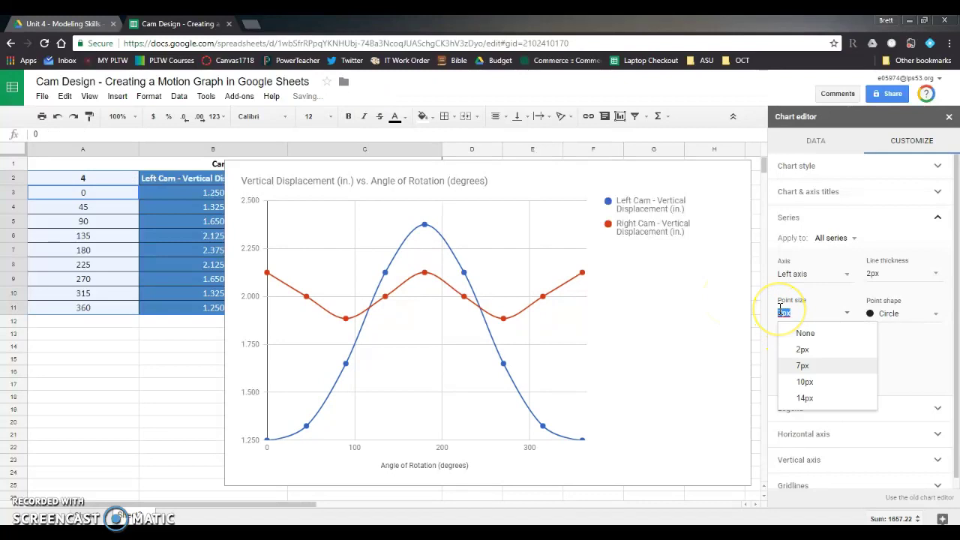
{"action": "key", "text": "Return"}
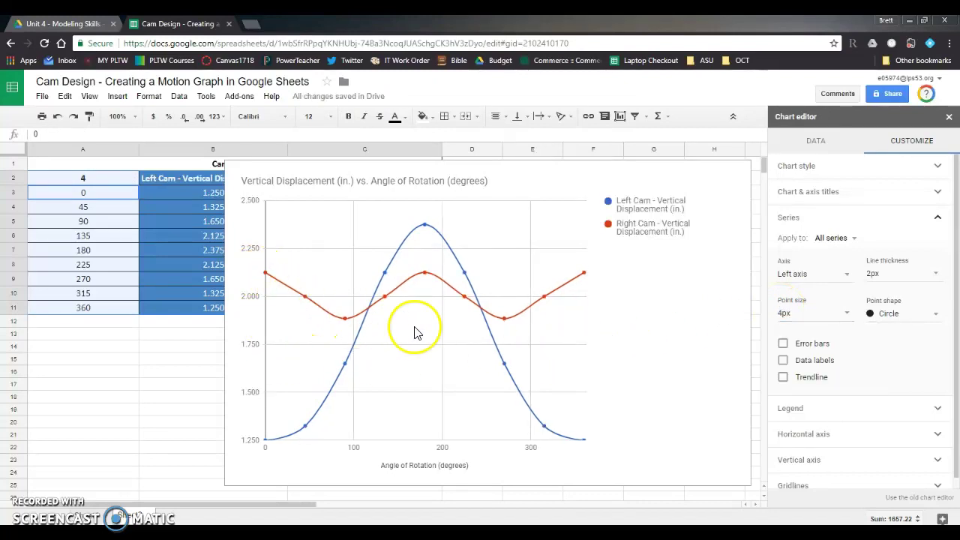
- Set the chart legend's position to Bottom
{"action": "scroll", "coordinate": [862, 382], "scroll_direction": "down", "scroll_amount": 1}
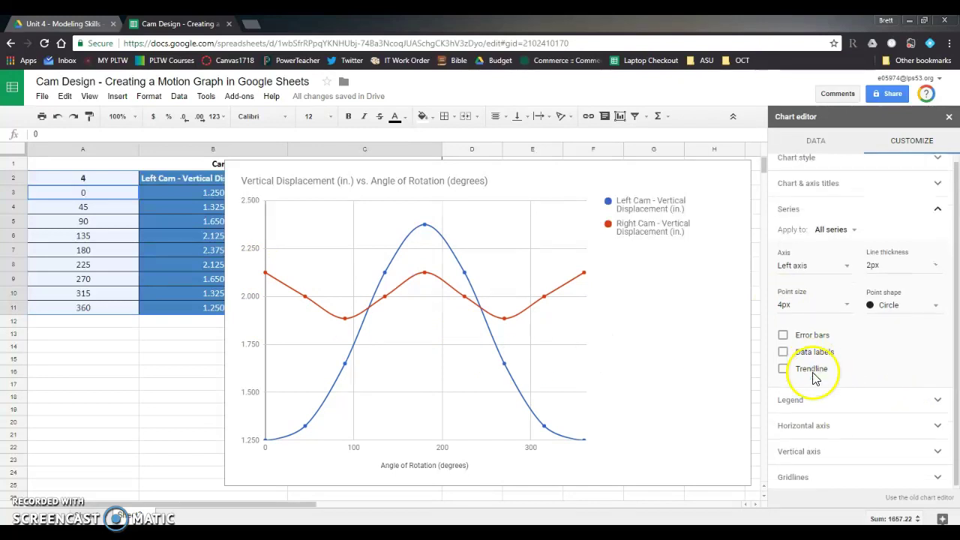
{"action": "left_click", "coordinate": [816, 396]}
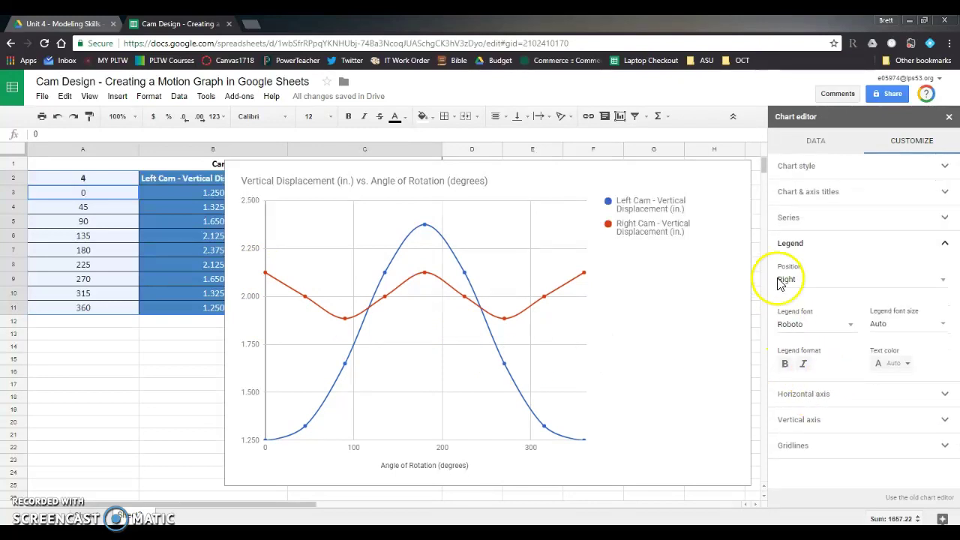
{"action": "left_click", "coordinate": [787, 283]}
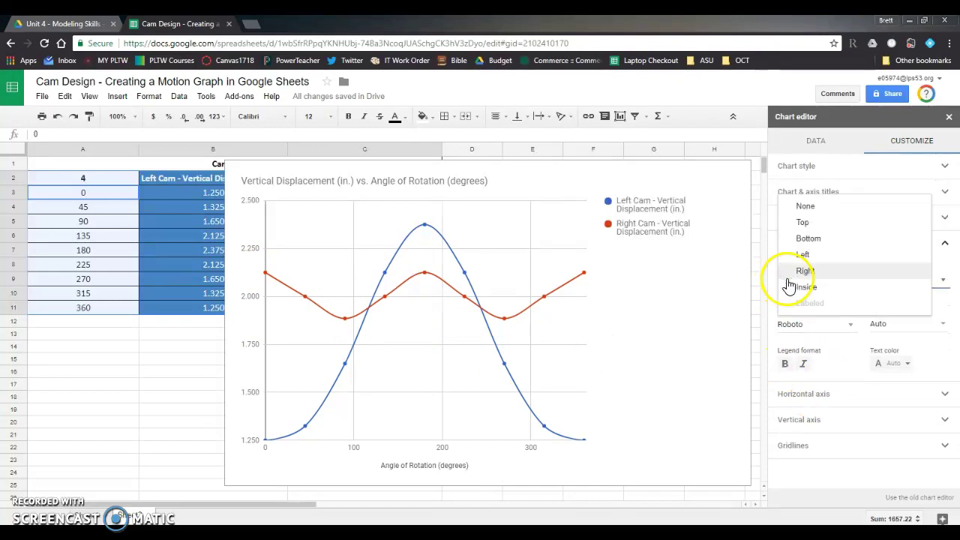
{"action": "left_click", "coordinate": [804, 239]}
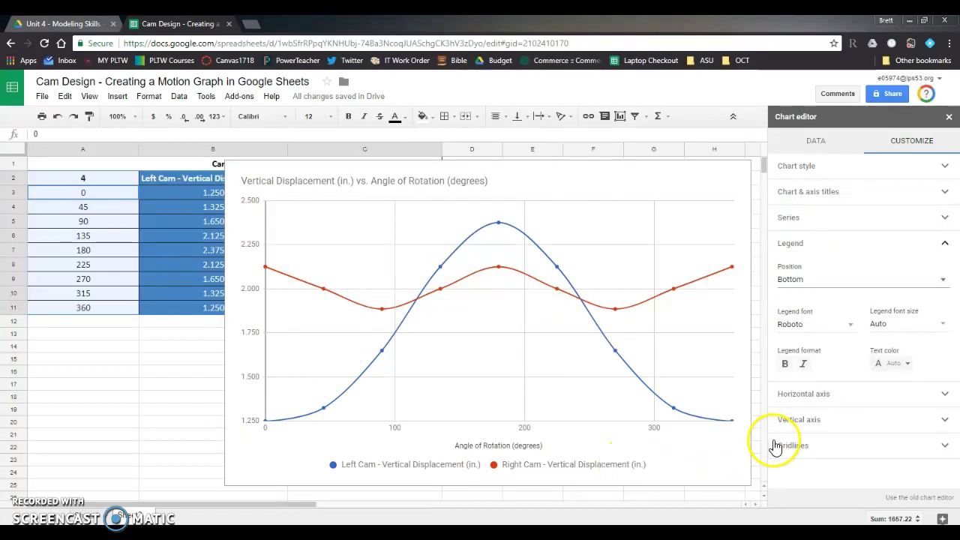
- Set the chart's horizontal axis range to a minimum of 0 and a maximum of 360
{"action": "left_click", "coordinate": [814, 394]}
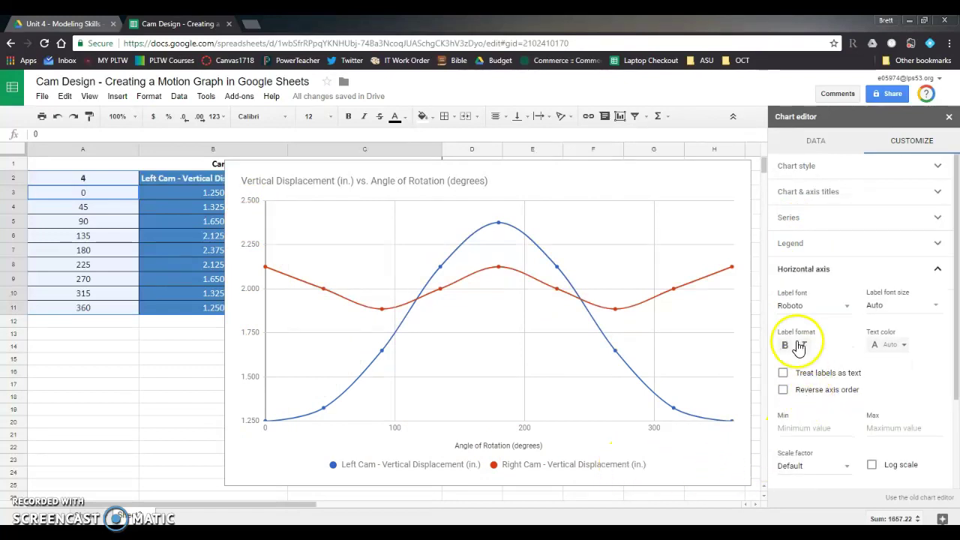
{"action": "scroll", "coordinate": [800, 352], "scroll_direction": "down", "scroll_amount": 1}
{"action": "left_click", "coordinate": [811, 374]}
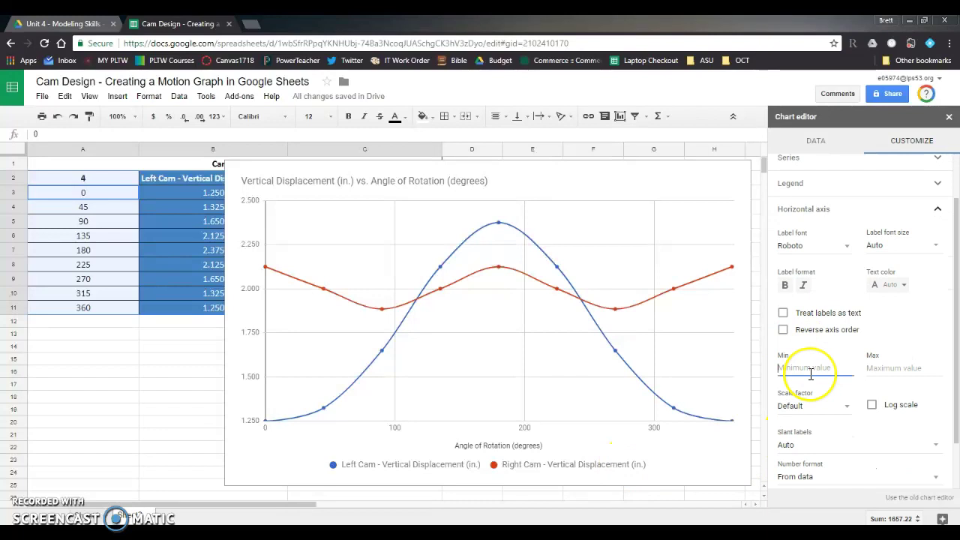
{"action": "key", "text": "Tab"}
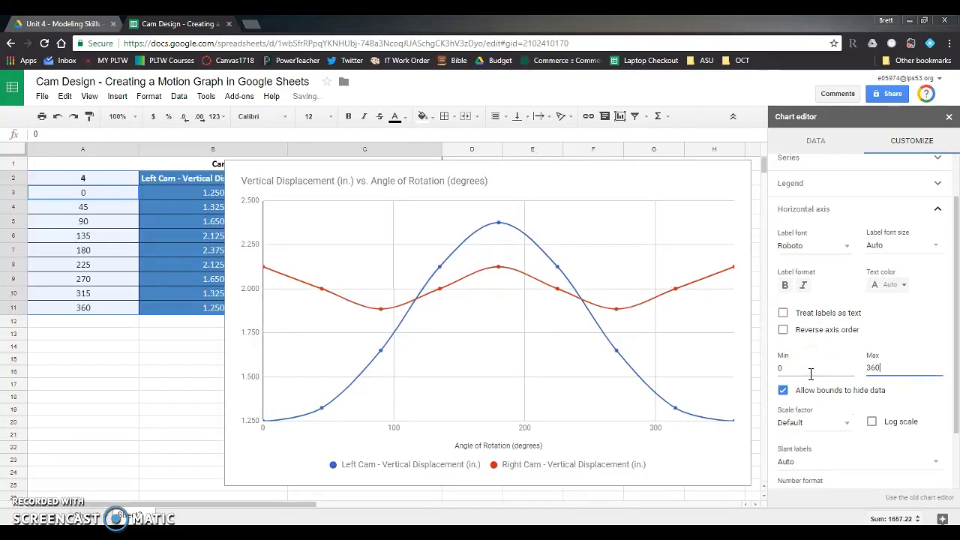
{"action": "left_click", "coordinate": [808, 368]}
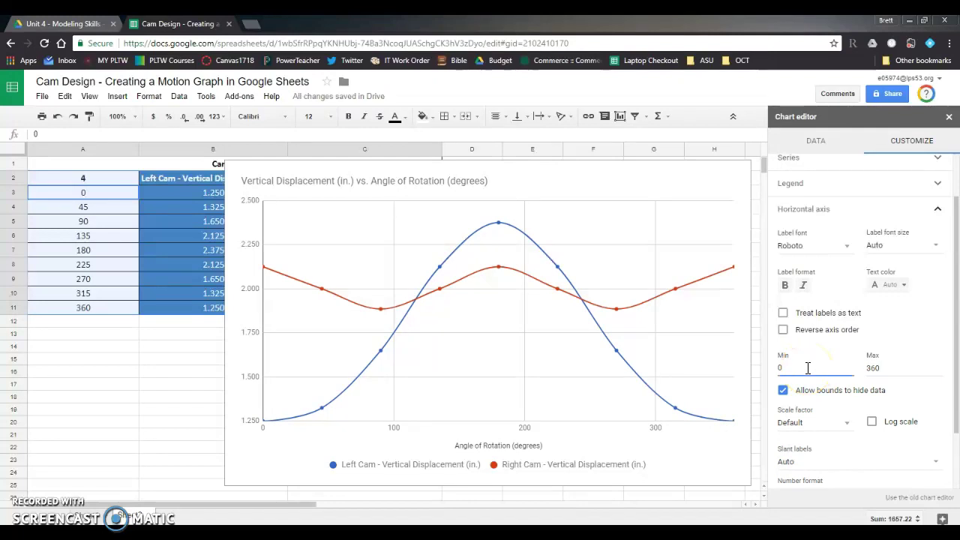
- Set the chart's vertical axis range to a minimum of 1.25 and a maximum of 2.375
{"action": "scroll", "coordinate": [808, 371], "scroll_direction": "down", "scroll_amount": 1}
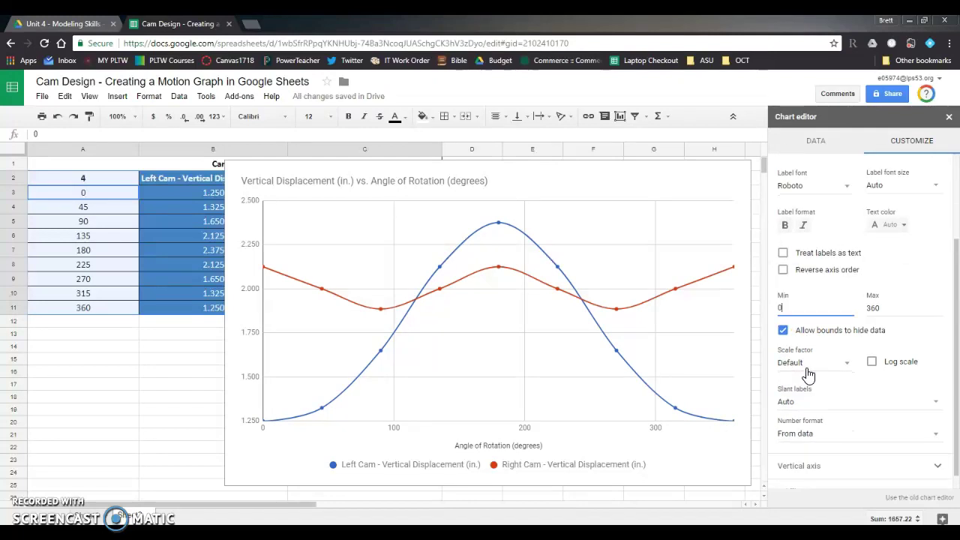
{"action": "scroll", "coordinate": [800, 445], "scroll_direction": "down", "scroll_amount": 1}
{"action": "left_click", "coordinate": [798, 449]}
{"action": "left_click", "coordinate": [794, 366]}
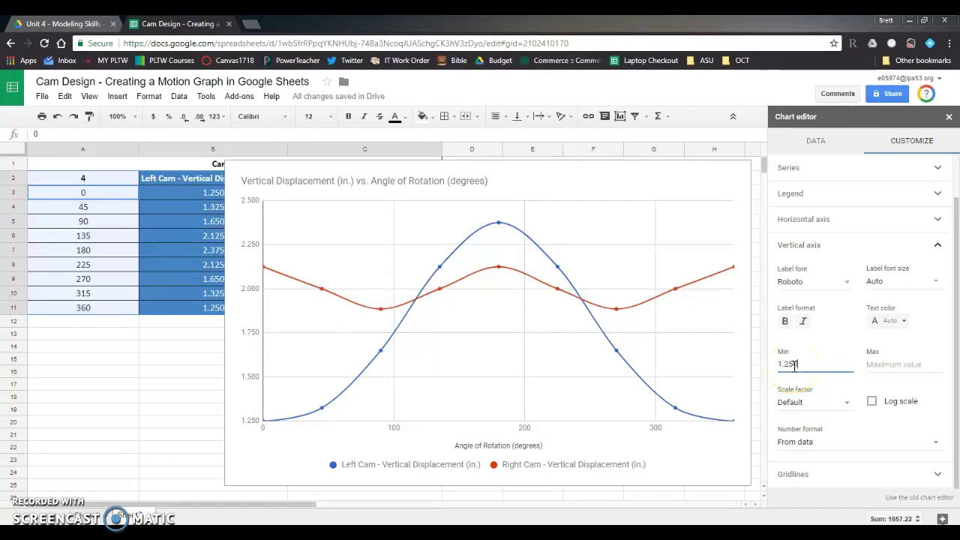
{"action": "key", "text": "Tab"}
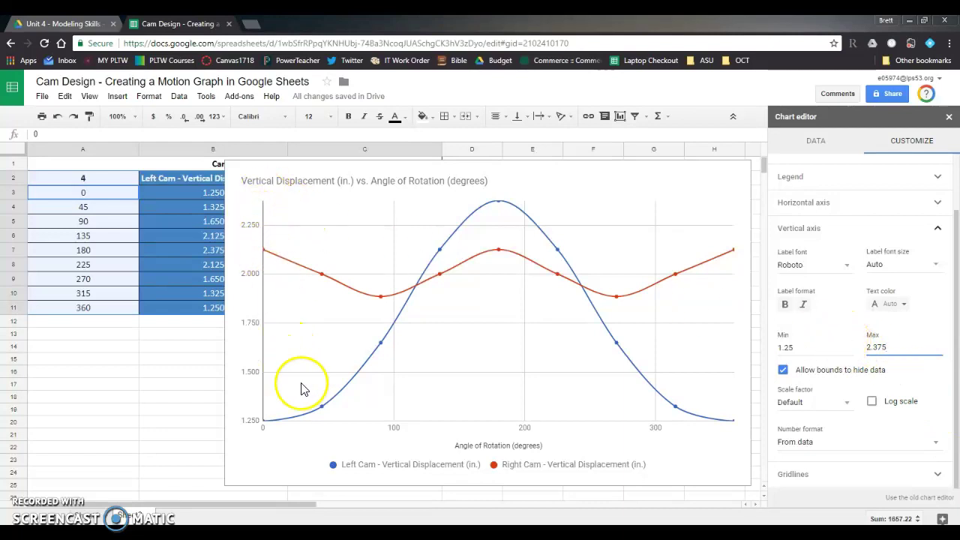
- Set the major gridline count of the vertical axis to 10
{"action": "left_click", "coordinate": [801, 478]}
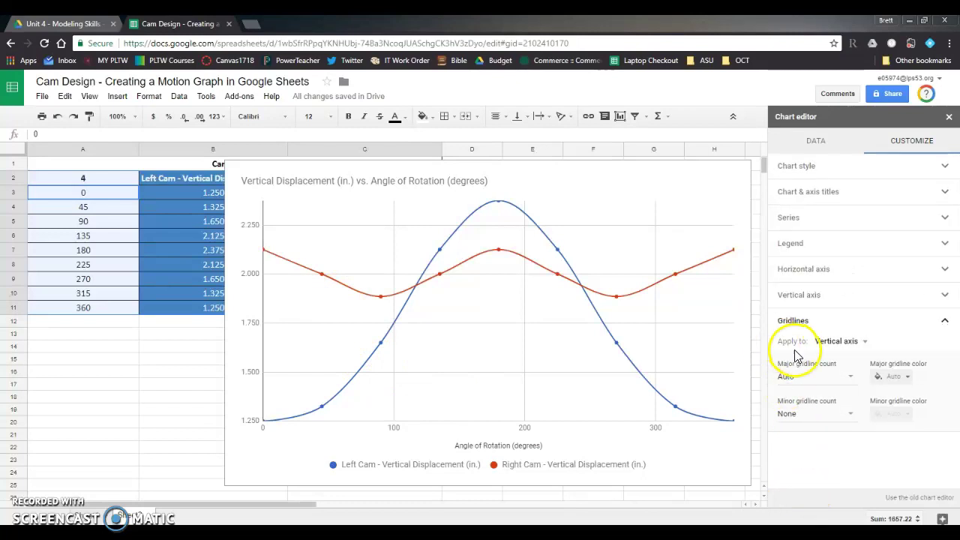
{"action": "left_click", "coordinate": [803, 377]}
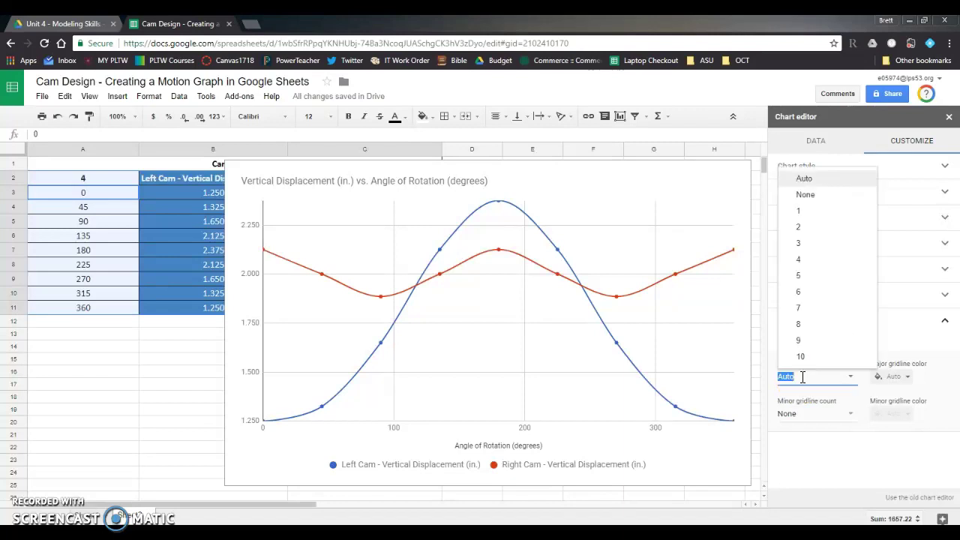
{"action": "left_click", "coordinate": [801, 359]}
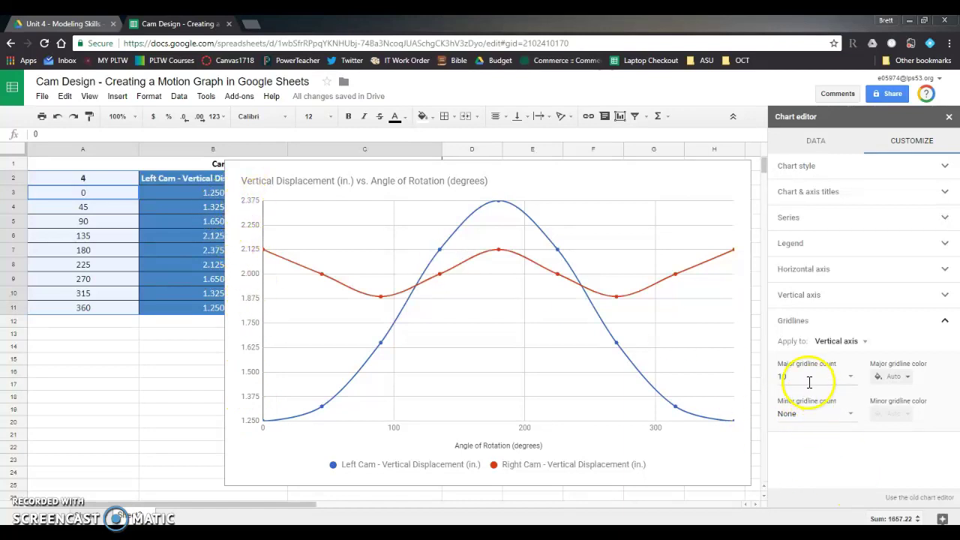
- Try a major gridline count of 9 on the vertical axis and return it to 10
{"action": "left_click", "coordinate": [852, 379]}
{"action": "left_click", "coordinate": [825, 341]}
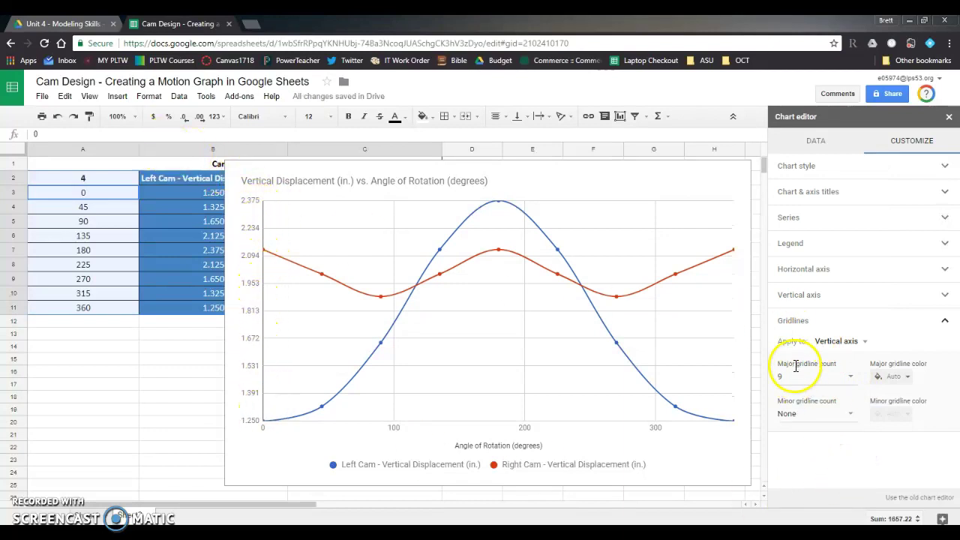
{"action": "left_click", "coordinate": [836, 379]}
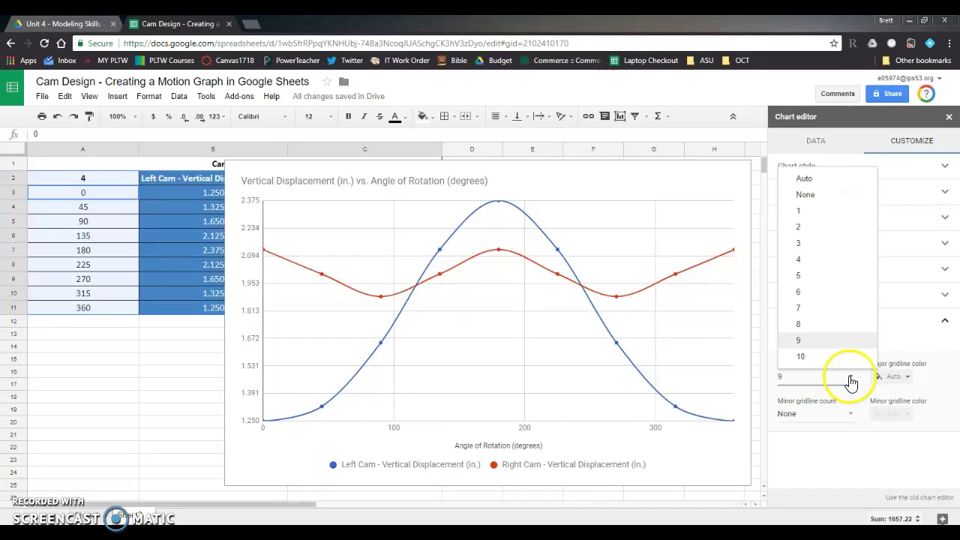
{"action": "left_click", "coordinate": [796, 358]}
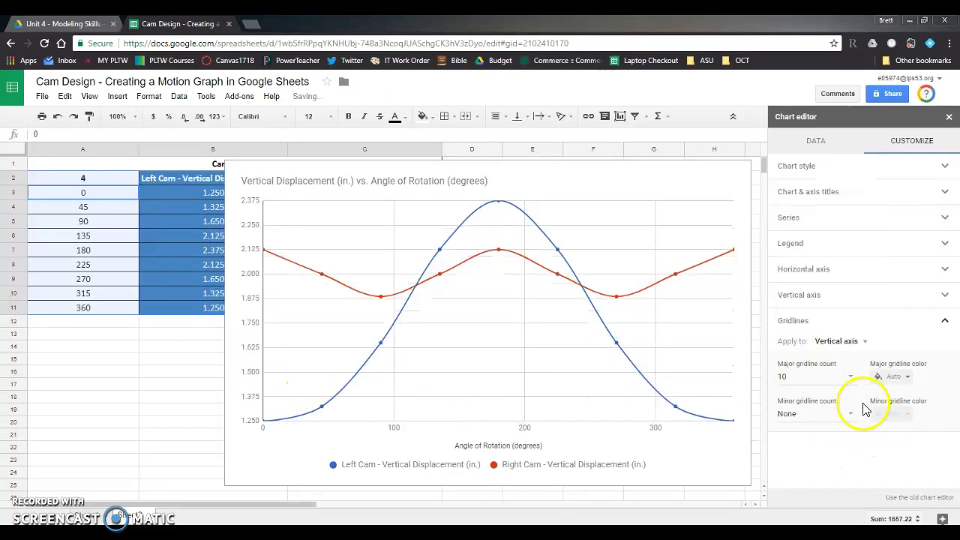
- Apply the gridline settings to the horizontal axis and set its major gridline count to 9
{"action": "left_click", "coordinate": [838, 344]}
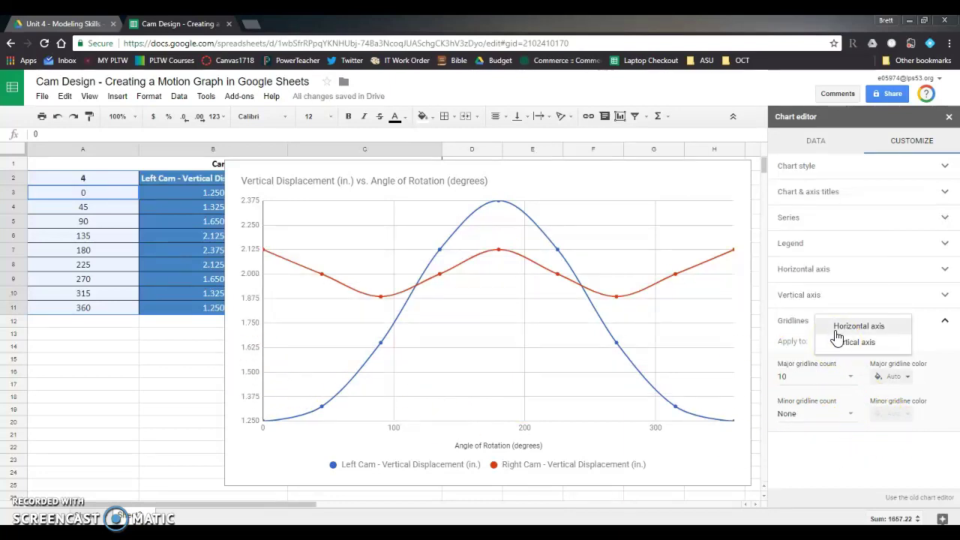
{"action": "left_click", "coordinate": [855, 327]}
{"action": "left_click", "coordinate": [848, 379]}
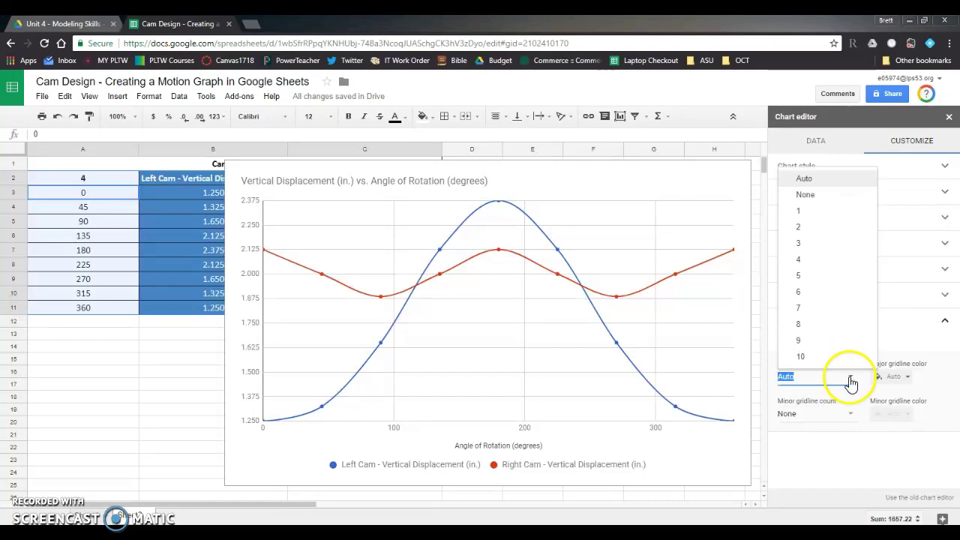
{"action": "left_click", "coordinate": [800, 341]}
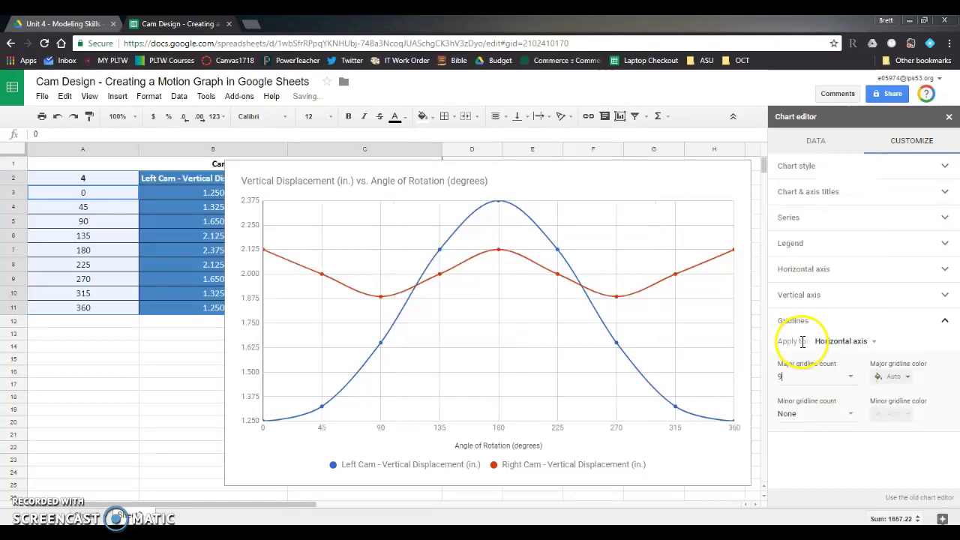